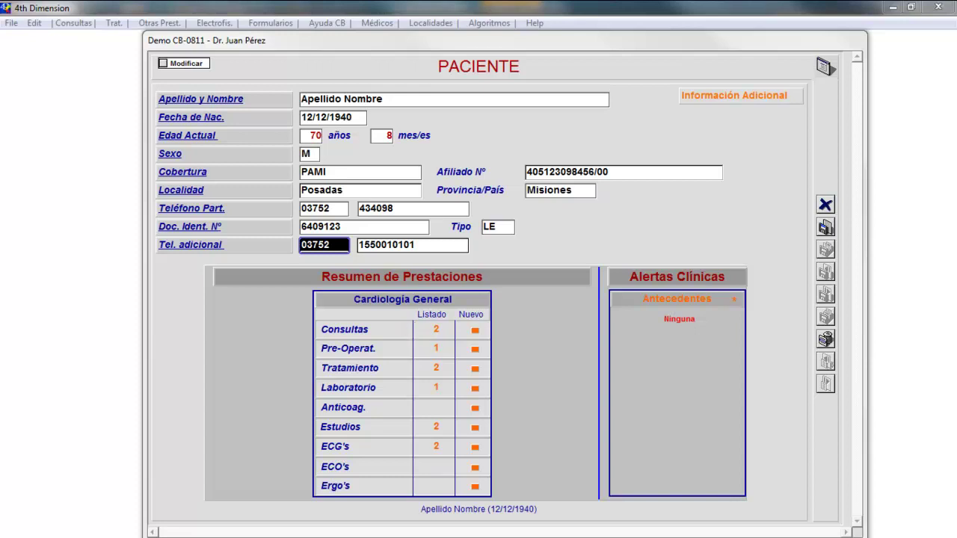
# List the patient's cardiology consultations and open the one dated 8/25/2009
pyautogui.click(435, 333)
pyautogui.click(436, 336)
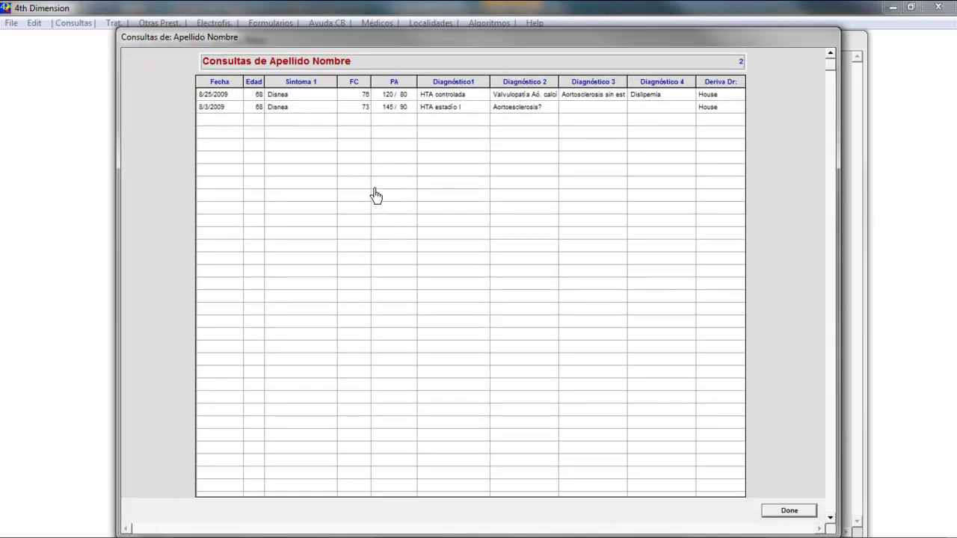
pyautogui.doubleClick(374, 100)
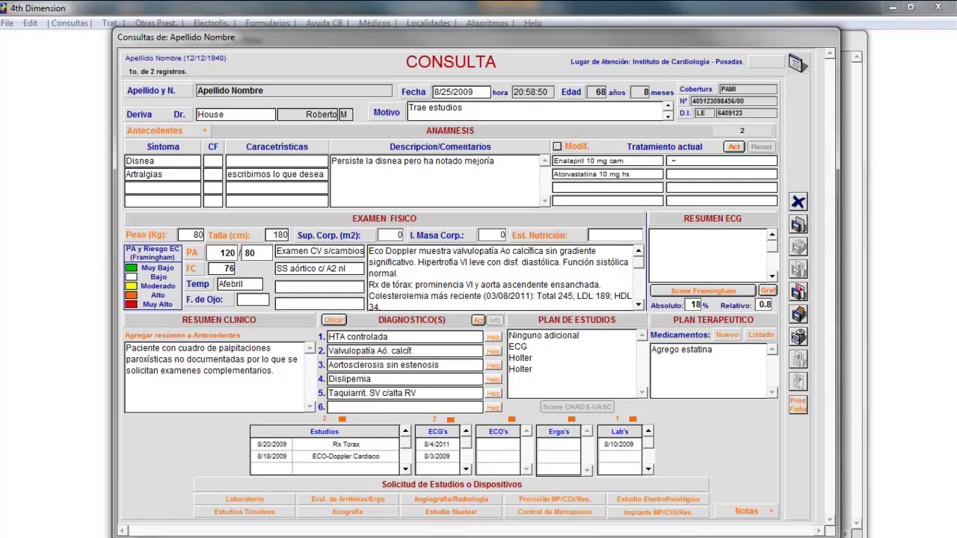
# Add Bradiarritmia from the symptom list as the third symptom of the consultation
pyautogui.click(169, 177)
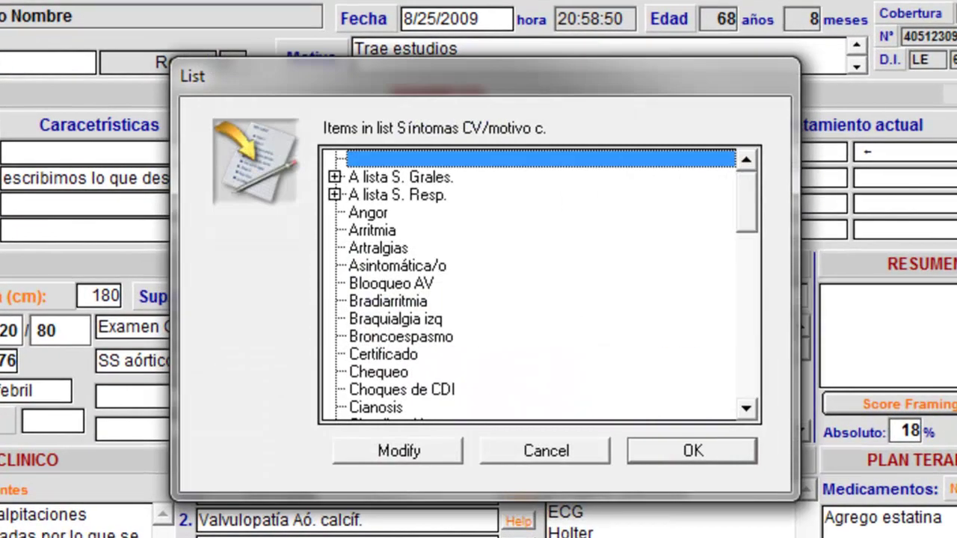
pyautogui.click(428, 272)
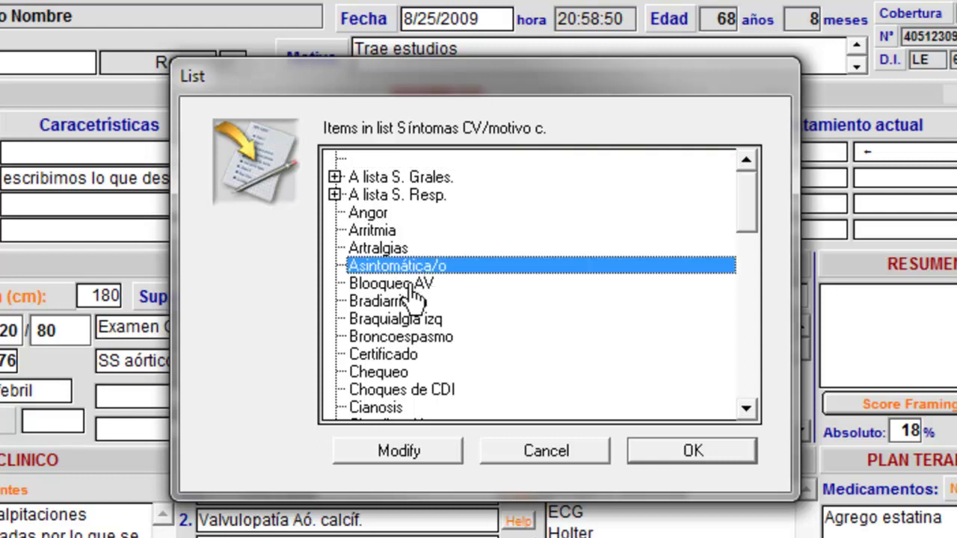
pyautogui.click(420, 286)
pyautogui.click(411, 303)
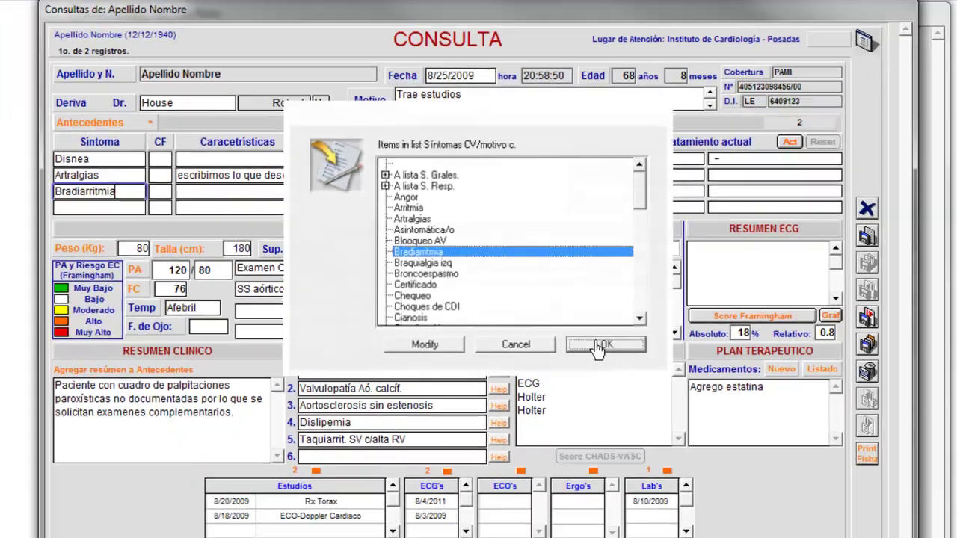
pyautogui.click(677, 453)
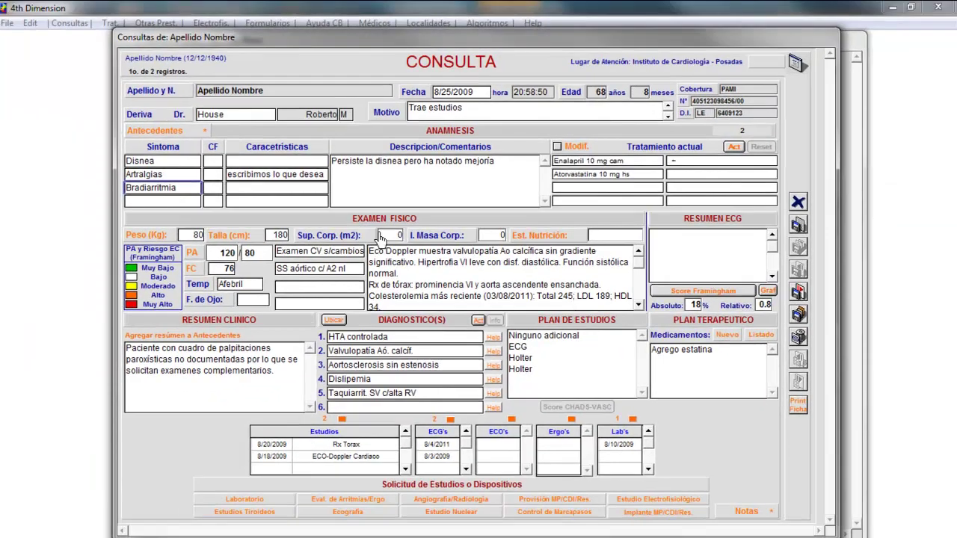
# Enter "escribimos algo" as the characteristics of the Bradiarritmia symptom
pyautogui.click(241, 191)
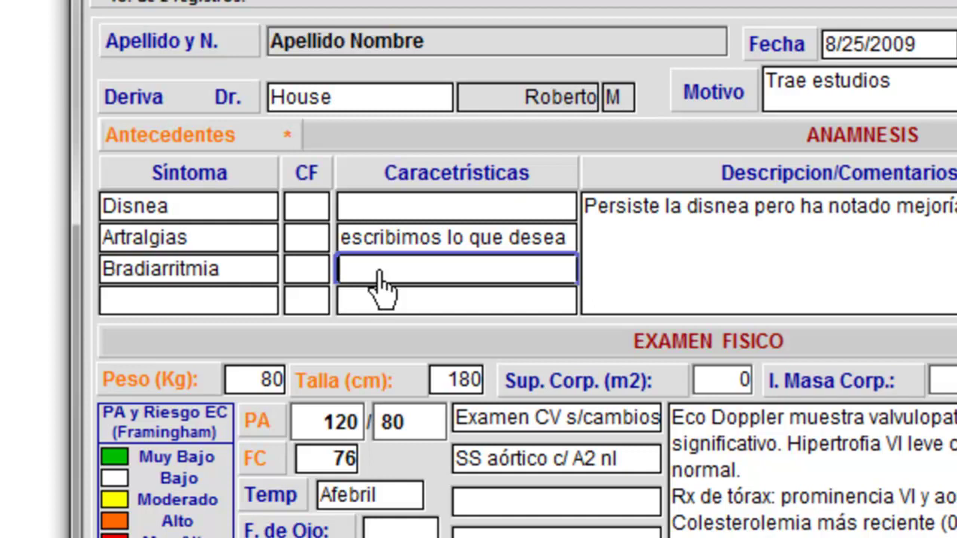
pyautogui.write('escribimos')
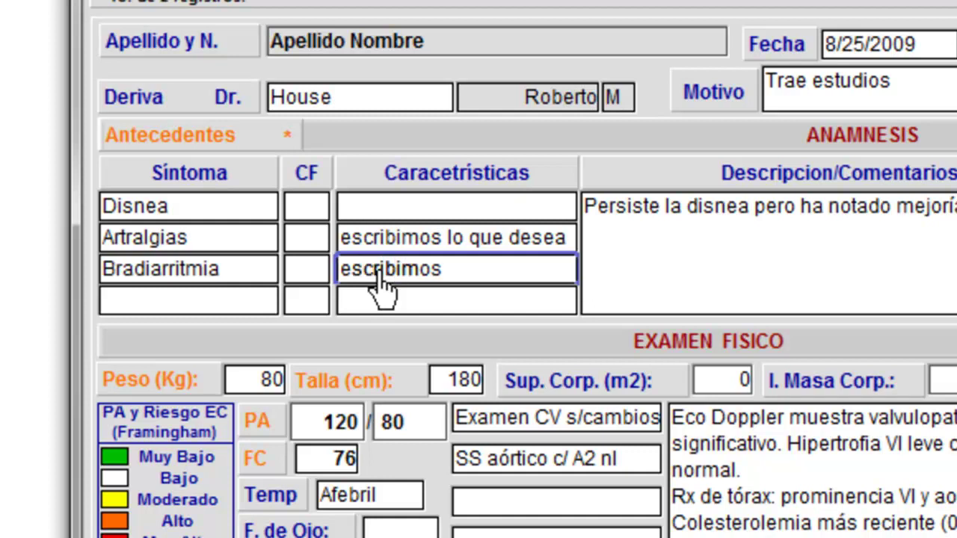
pyautogui.write(' algo')
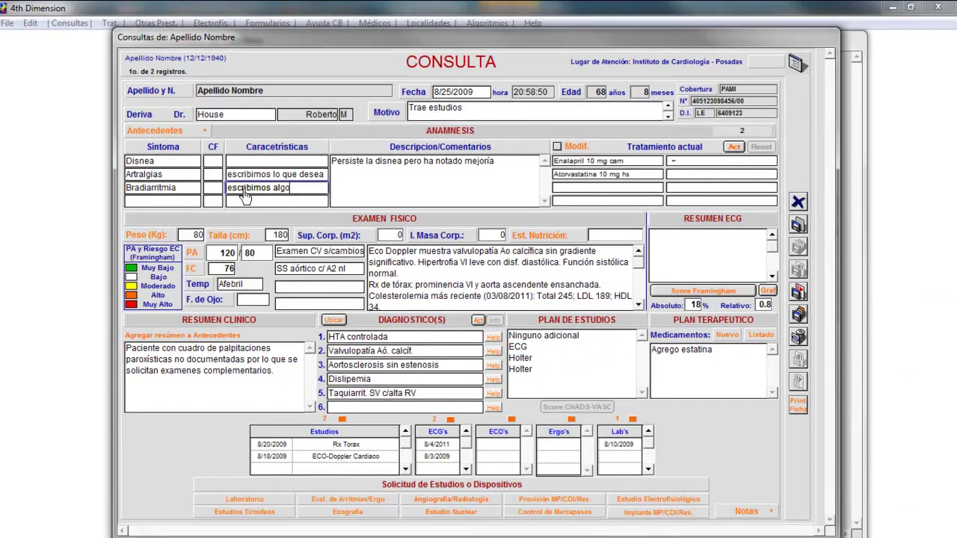
pyautogui.click(677, 178)
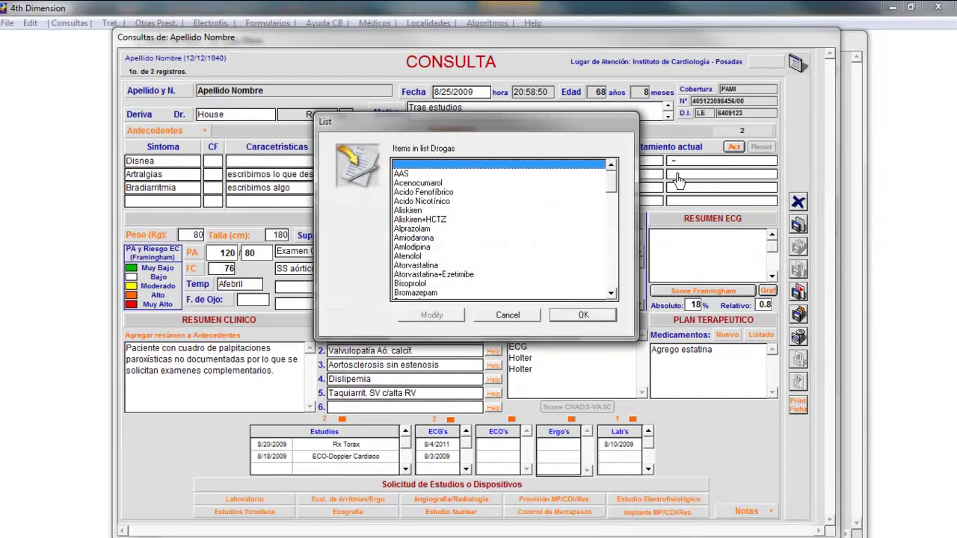
pyautogui.click(411, 212)
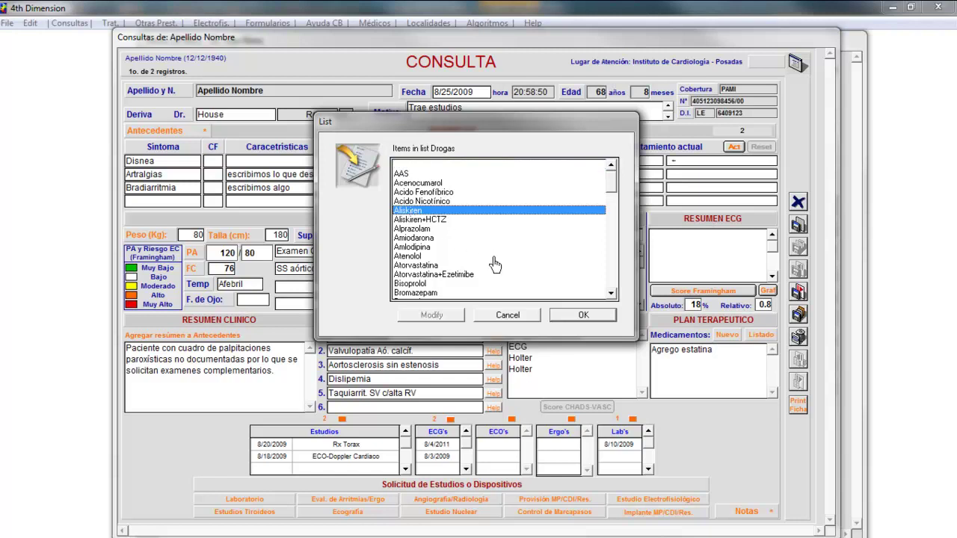
pyautogui.click(526, 316)
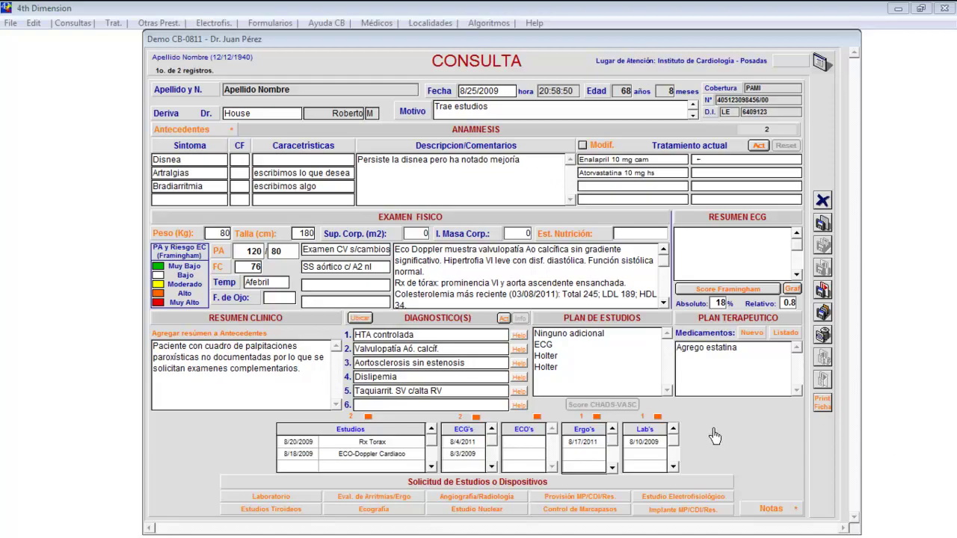
# View the blank new-record forms for studies, ECG and laboratory from the consultation, closing each one without saving
pyautogui.click(368, 419)
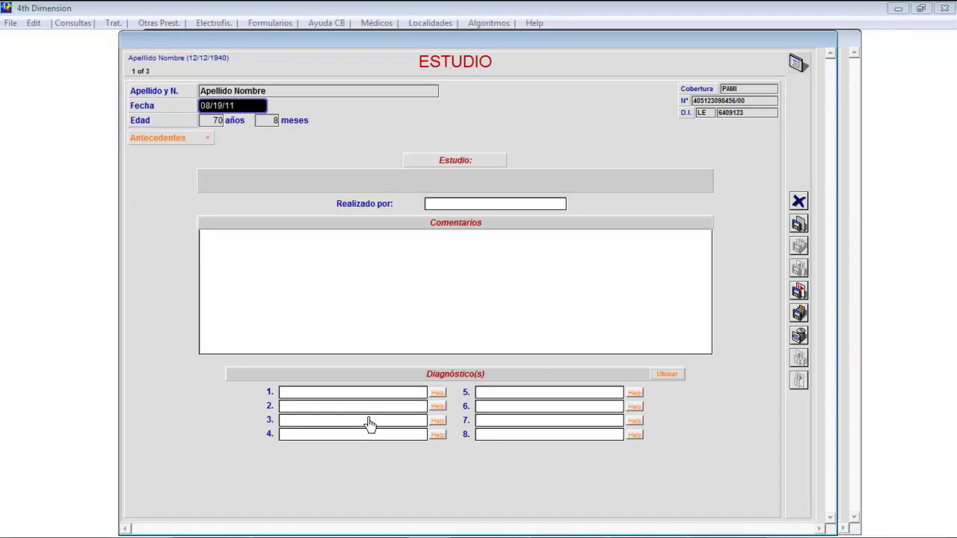
pyautogui.click(799, 201)
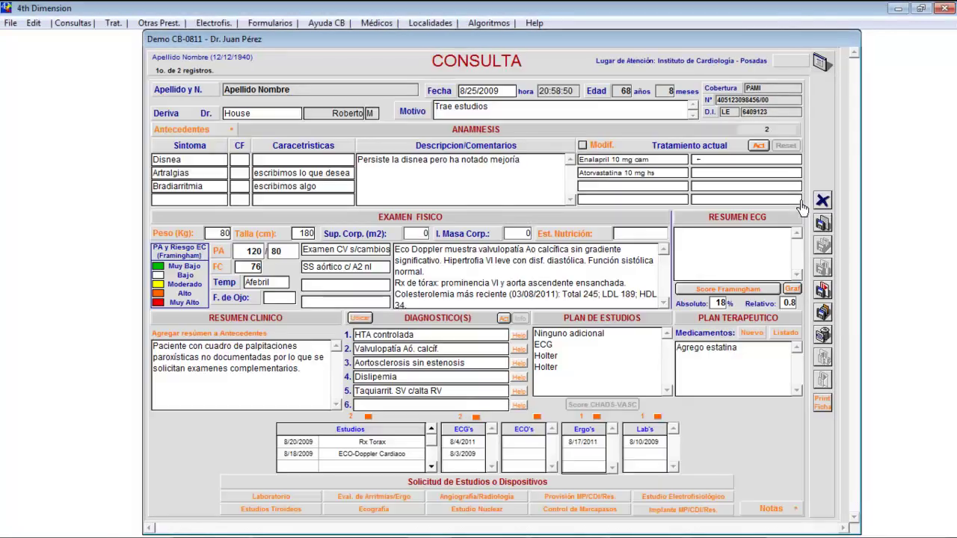
pyautogui.click(475, 419)
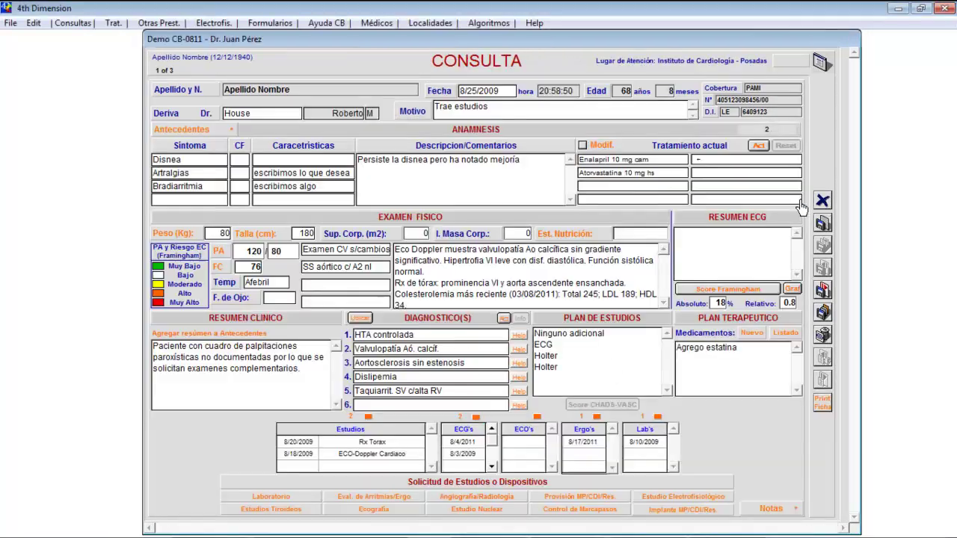
pyautogui.click(799, 201)
pyautogui.click(657, 416)
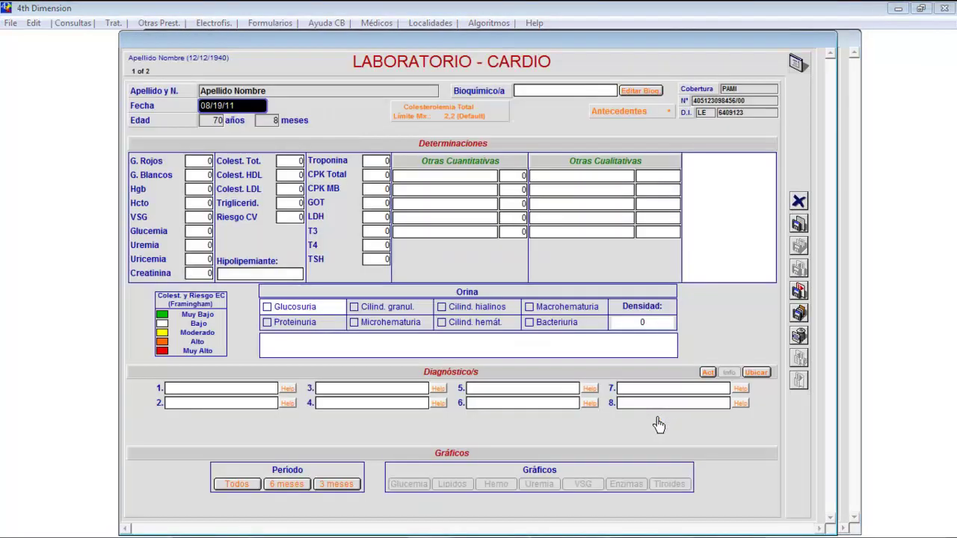
pyautogui.click(800, 203)
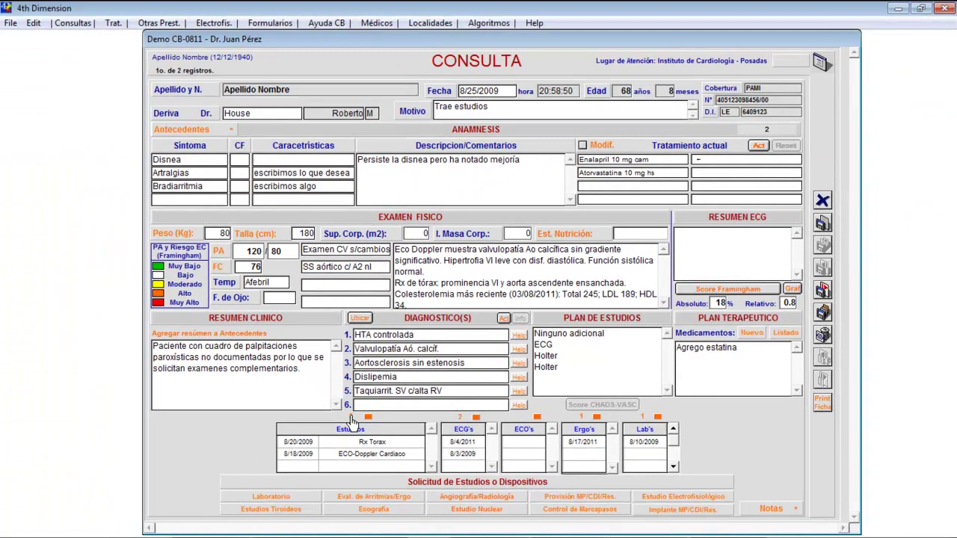
# Examine the ECO-Doppler Cardiaco record in the patient's list of complementary studies, and return to the consultation
pyautogui.click(351, 420)
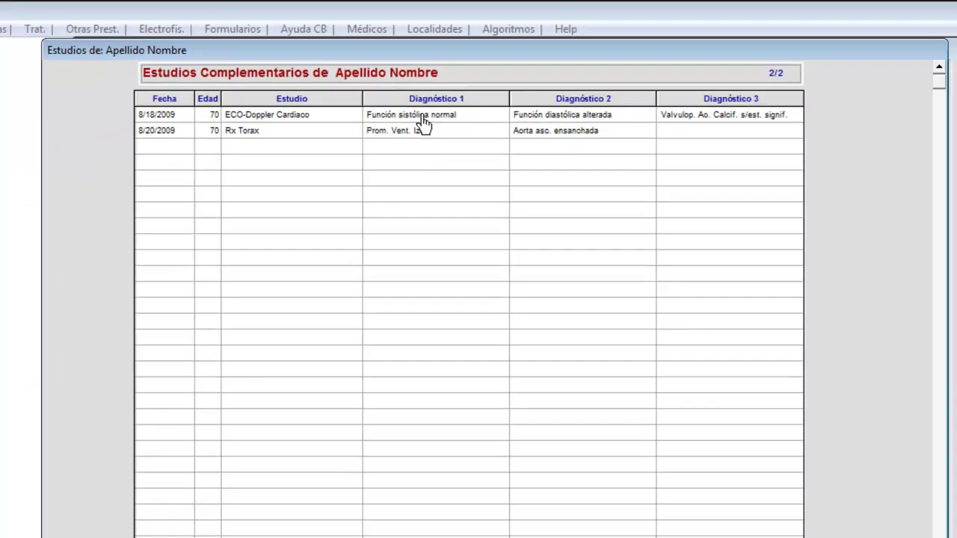
pyautogui.doubleClick(419, 157)
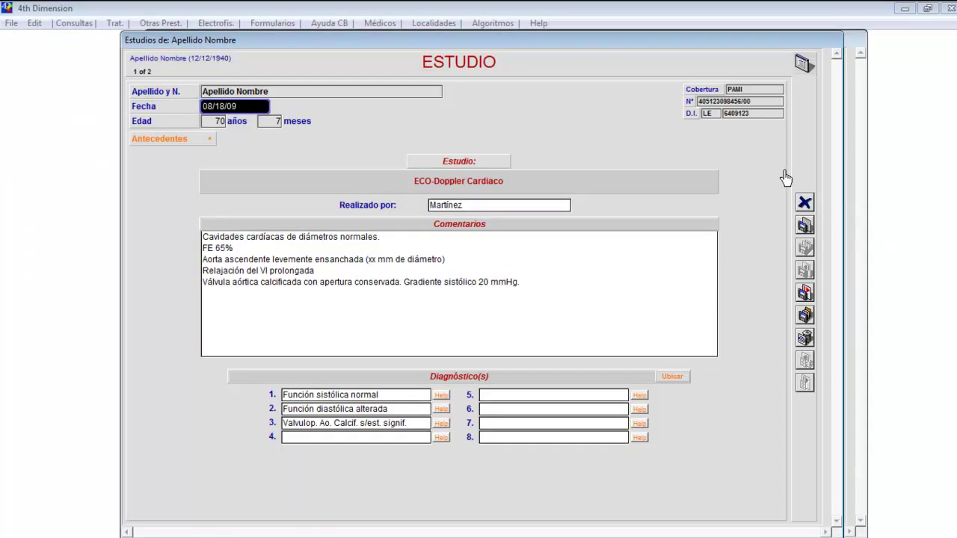
pyautogui.click(804, 205)
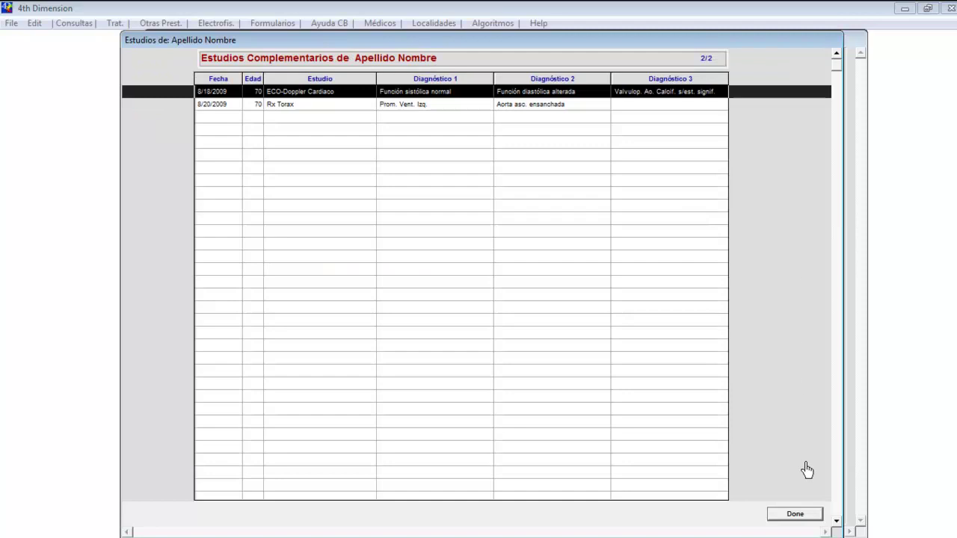
pyautogui.click(795, 516)
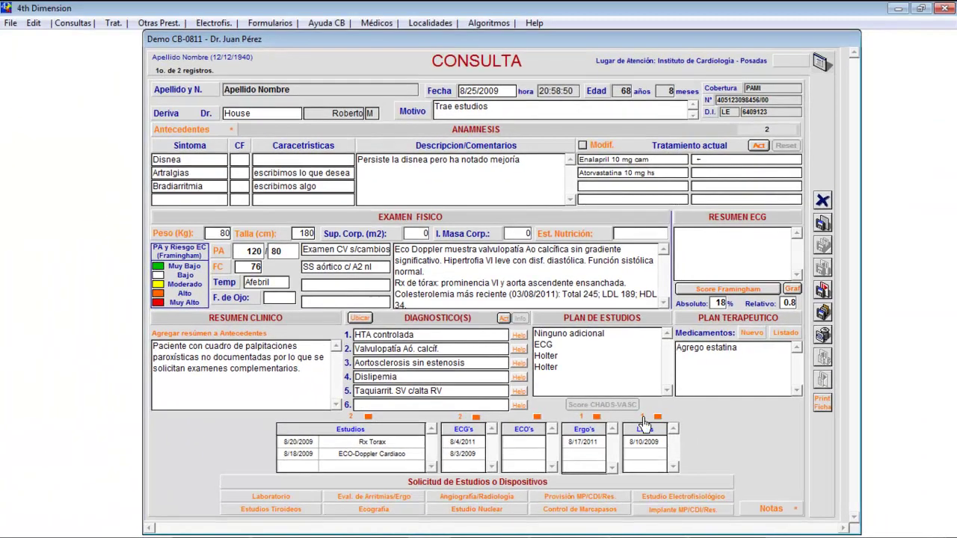
# Review the existing laboratory record and the Rx Torax study from the consultation, closing each one
pyautogui.click(644, 420)
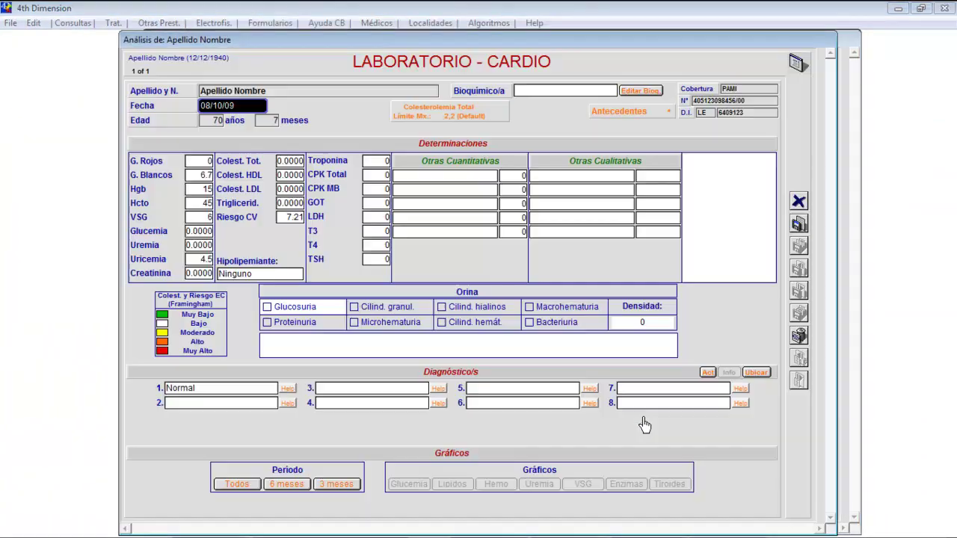
pyautogui.click(799, 201)
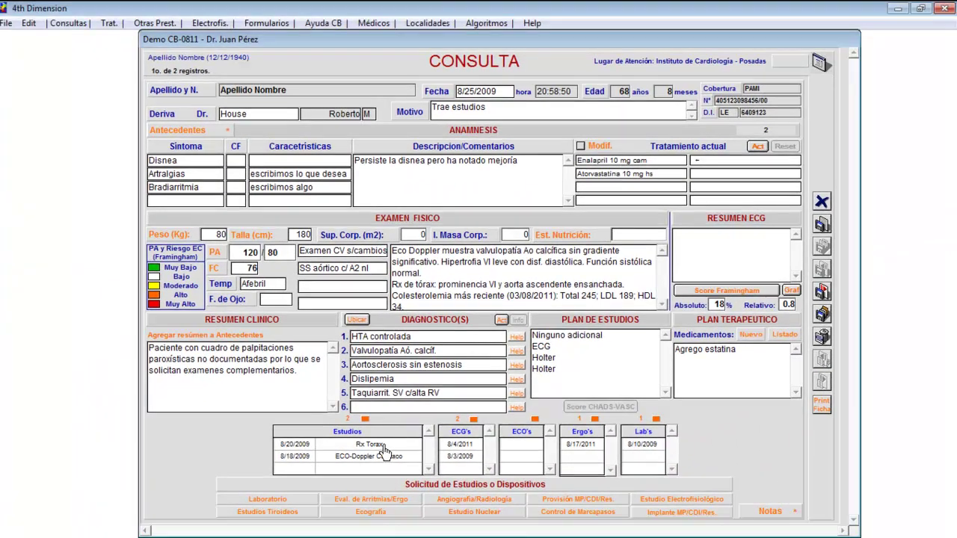
pyautogui.click(379, 444)
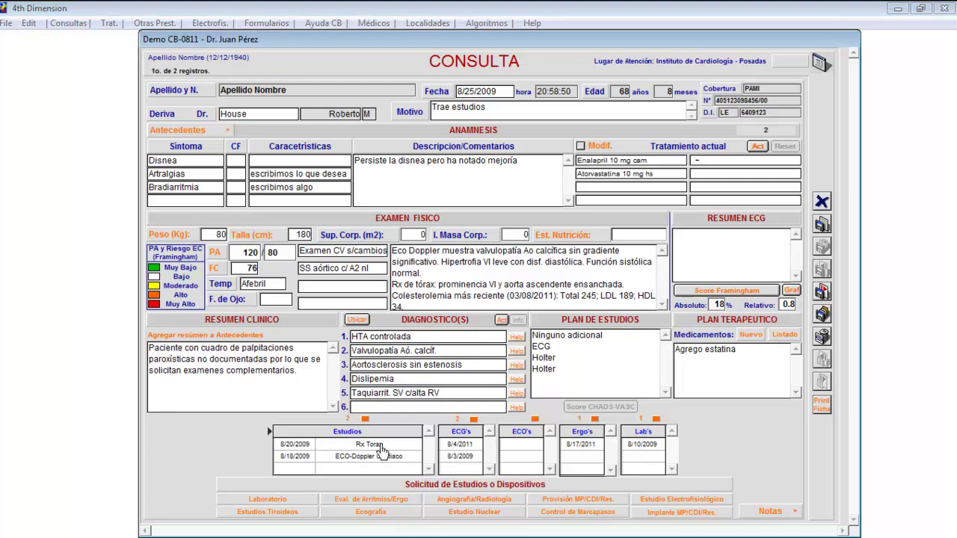
pyautogui.doubleClick(379, 444)
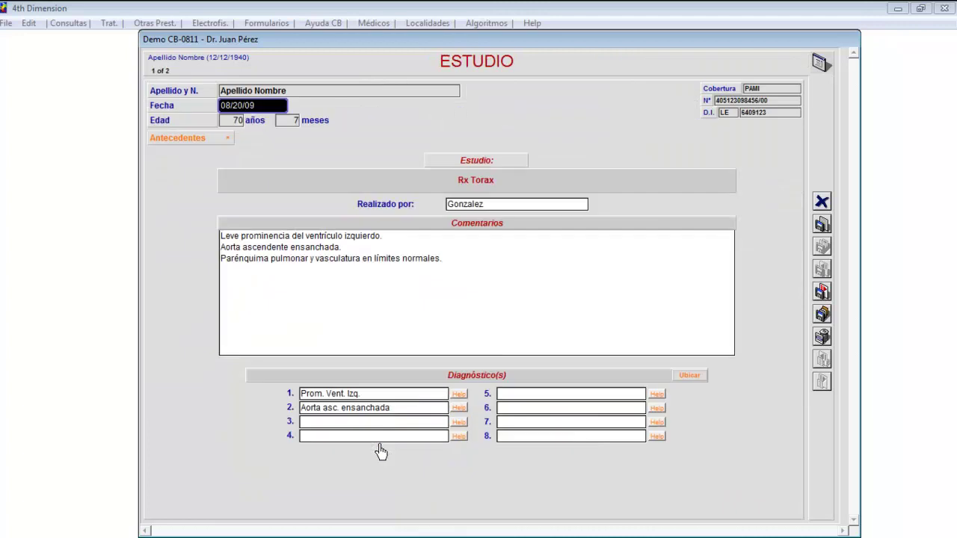
pyautogui.click(822, 203)
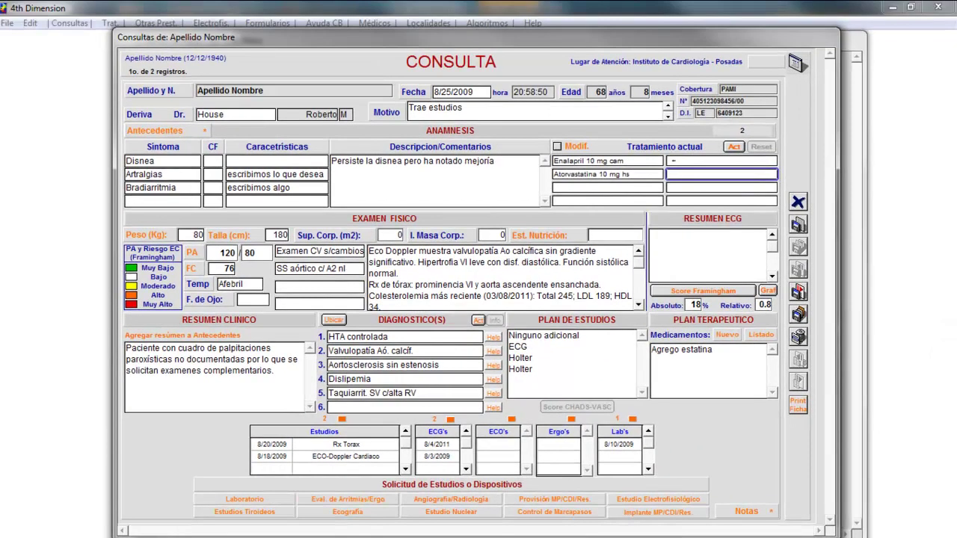
# Start an arrhythmia/ergometry study request and choose Holter from the study list as the first item under Otros
pyautogui.click(353, 501)
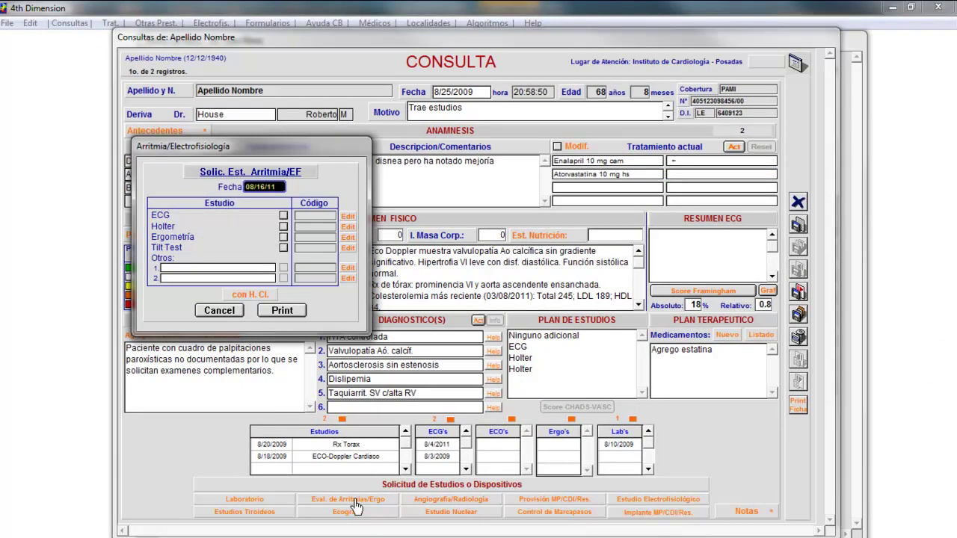
pyautogui.click(283, 226)
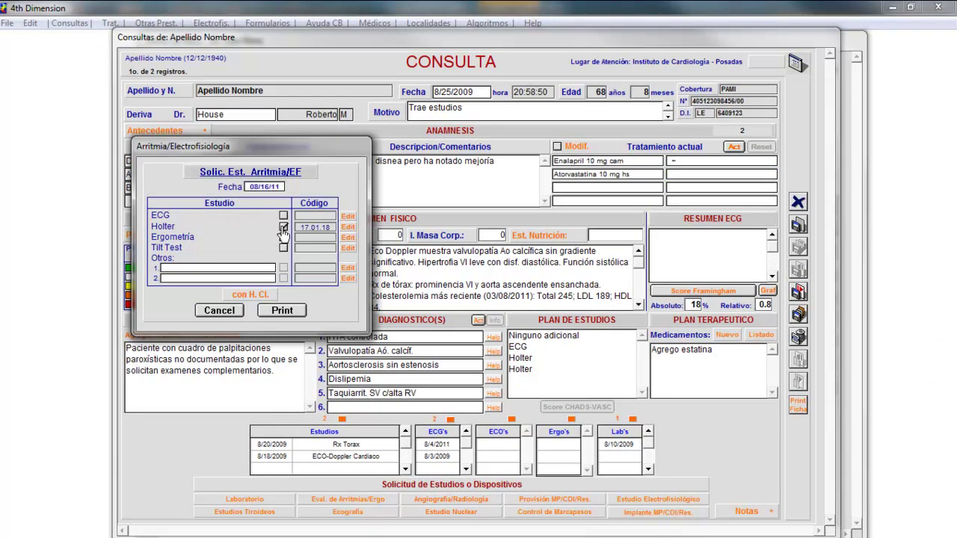
pyautogui.click(190, 269)
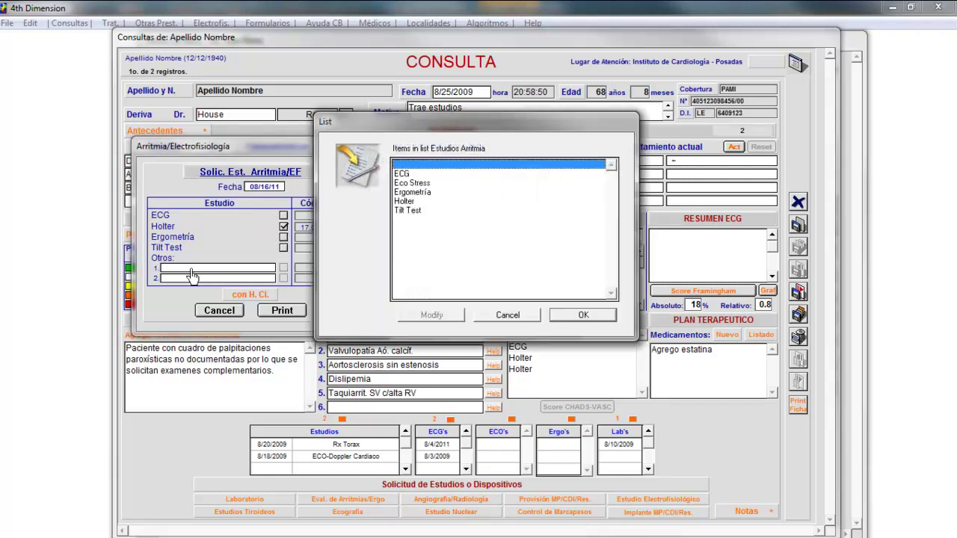
pyautogui.click(408, 202)
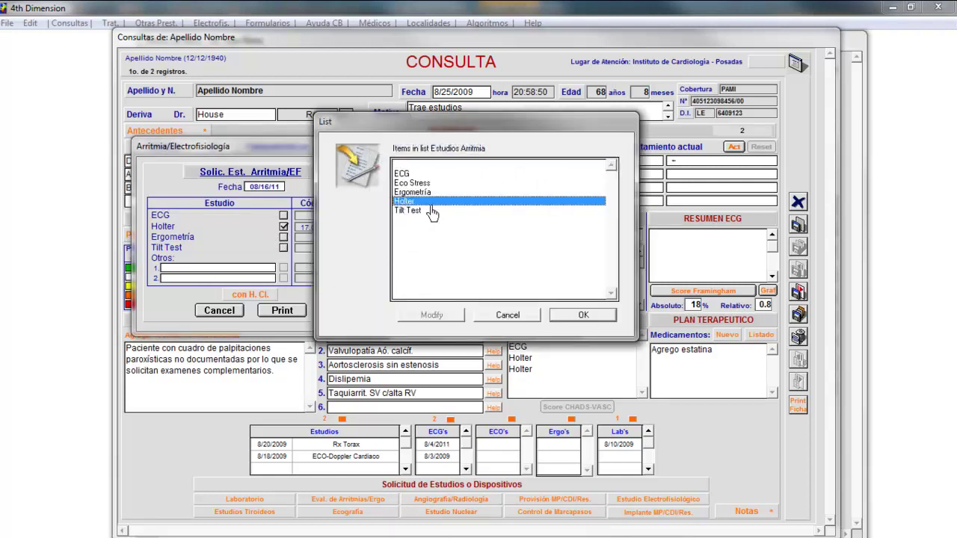
pyautogui.click(584, 315)
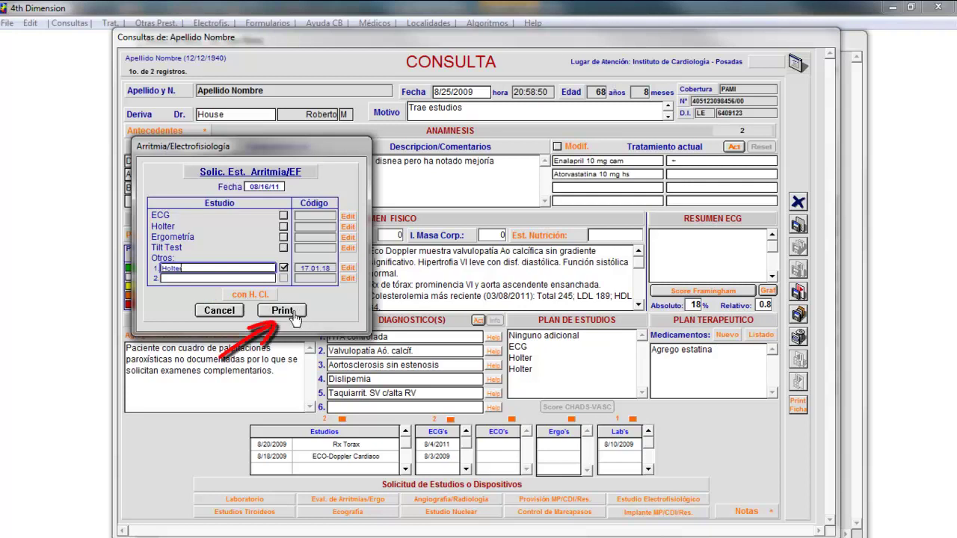
# Include the clinical history summary in the Holter request, generate one copy as a print preview, and close the preview
pyautogui.click(254, 296)
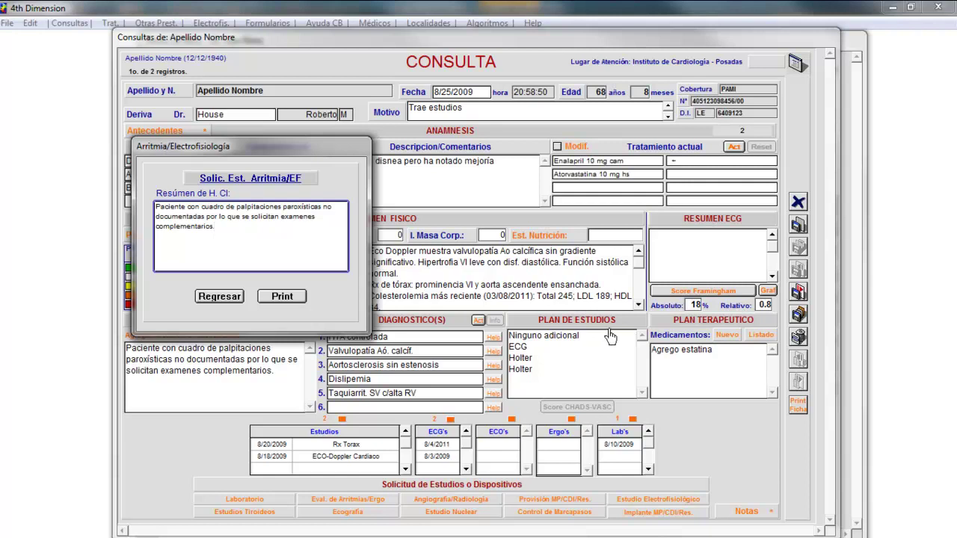
pyautogui.click(281, 298)
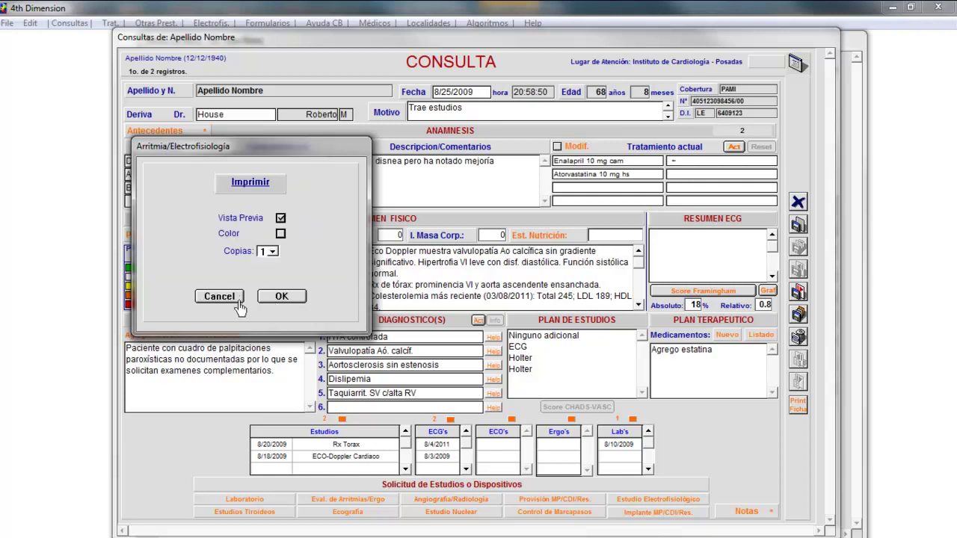
pyautogui.click(272, 297)
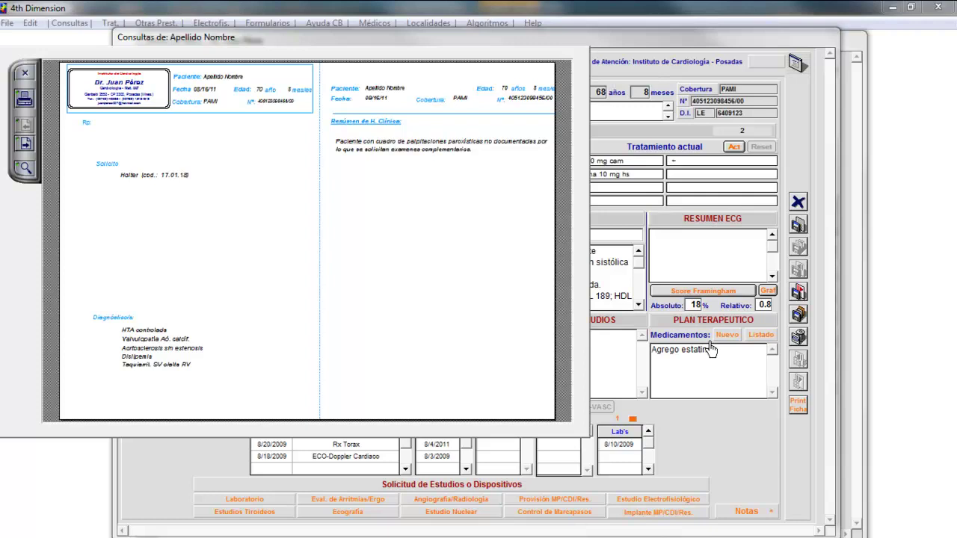
pyautogui.click(25, 76)
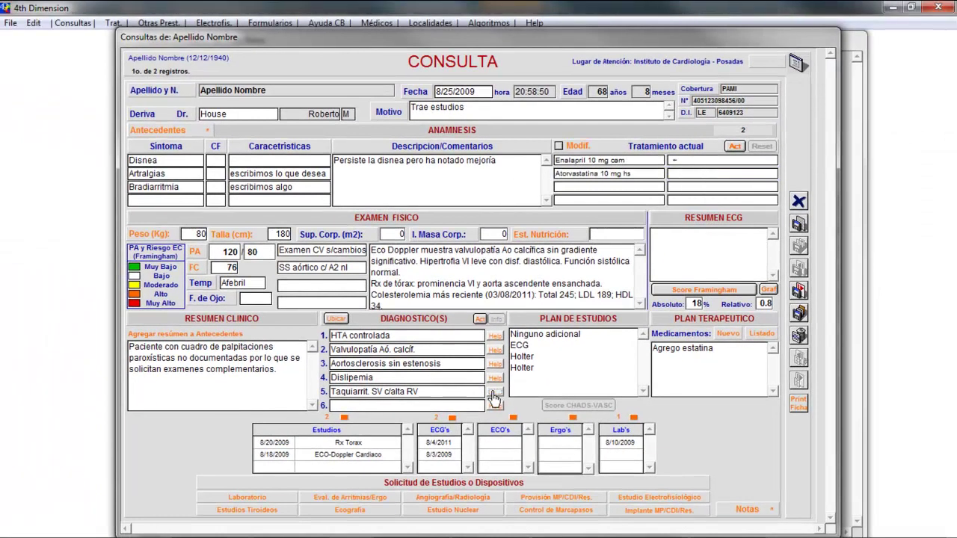
# Consult the help topics for the Taquiarrit. SV c/alta RV diagnosis, view the Taq. Parox. S.V. algorithm, and return to the consultation
pyautogui.click(494, 393)
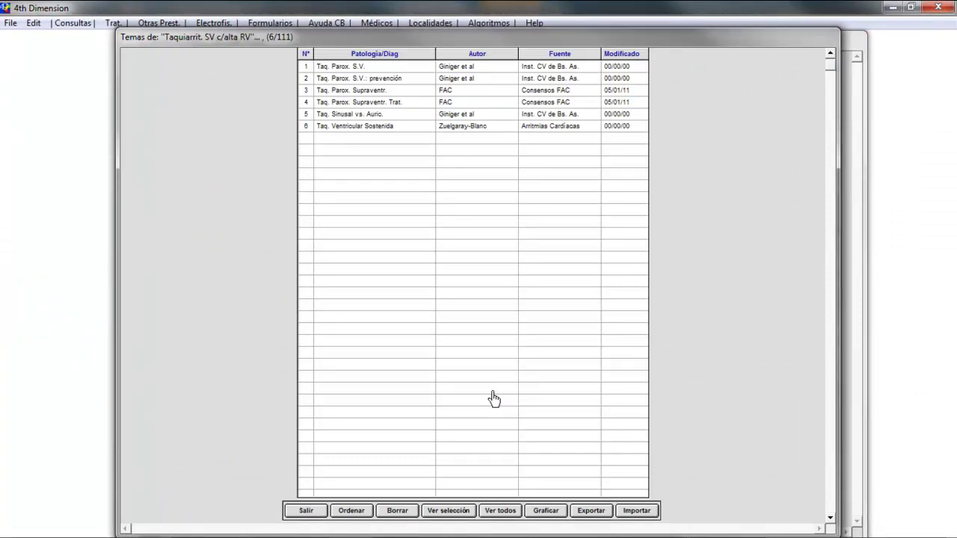
pyautogui.click(405, 69)
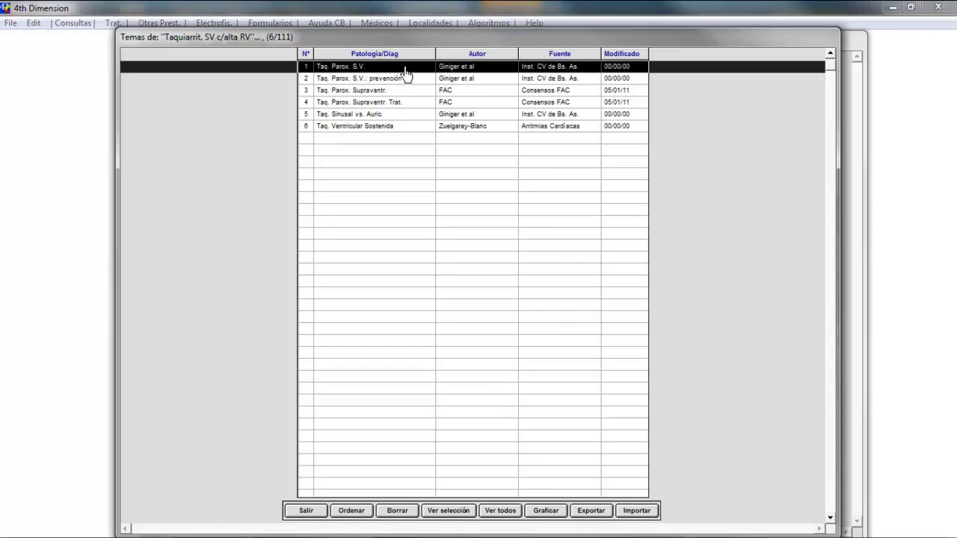
pyautogui.doubleClick(405, 72)
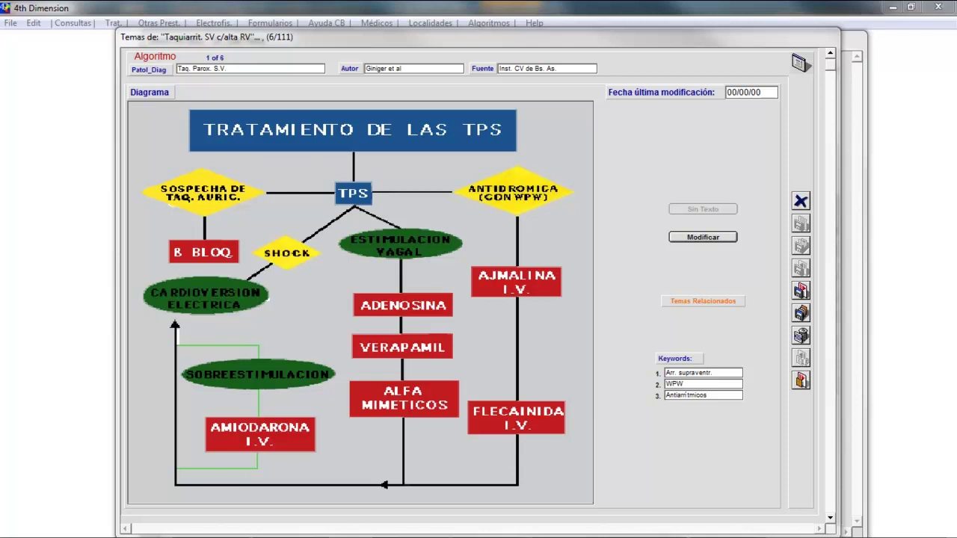
pyautogui.click(800, 204)
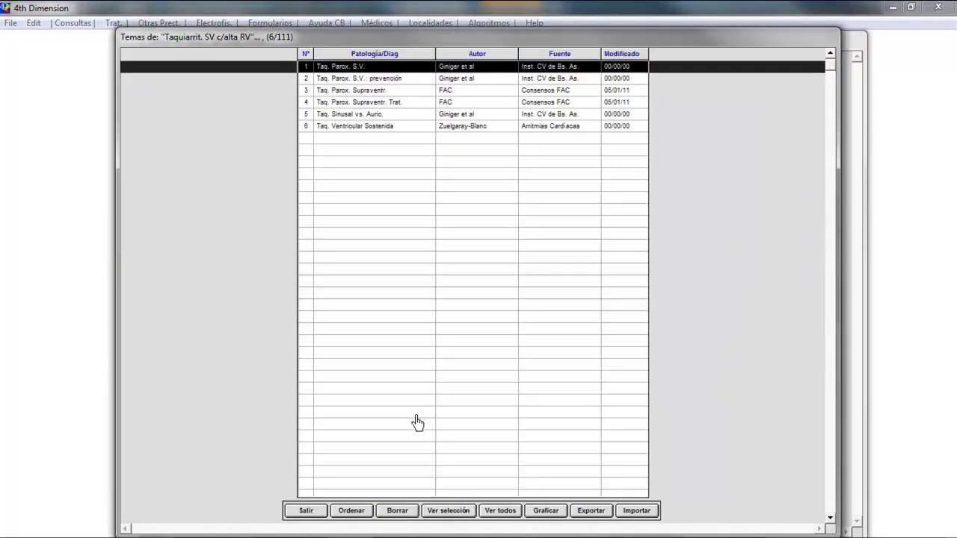
pyautogui.click(306, 511)
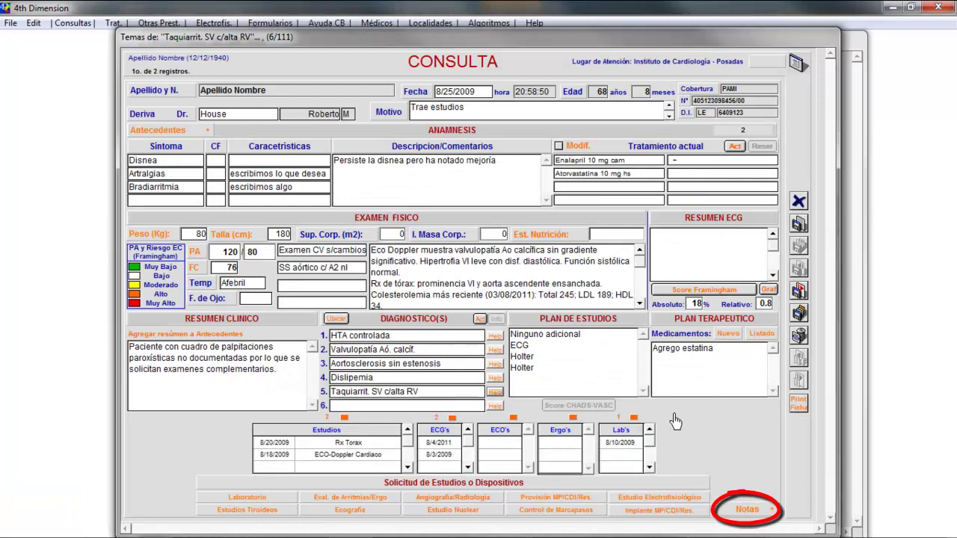
# Generate one copy of the certificate from the consultation's notes as a print preview, close it, and return to the consultation
pyautogui.click(748, 512)
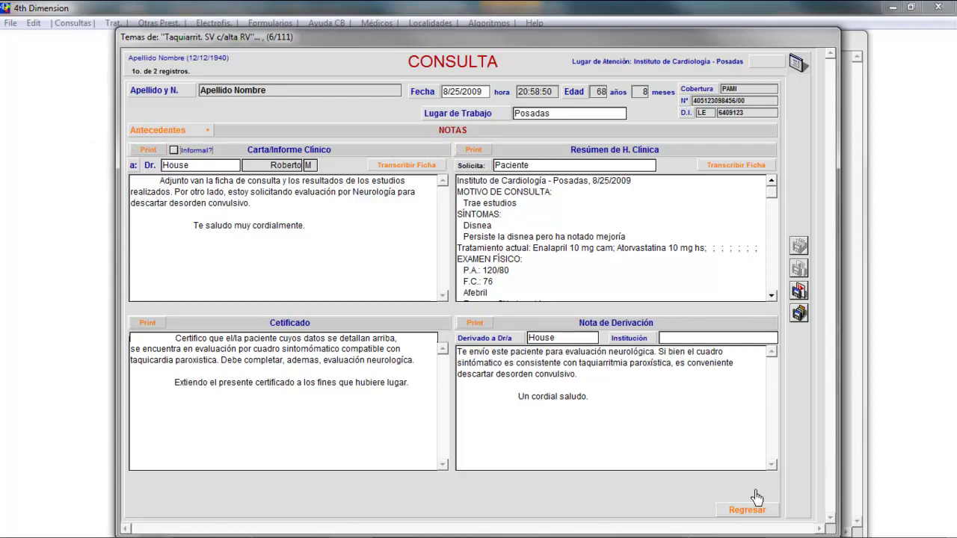
pyautogui.click(147, 324)
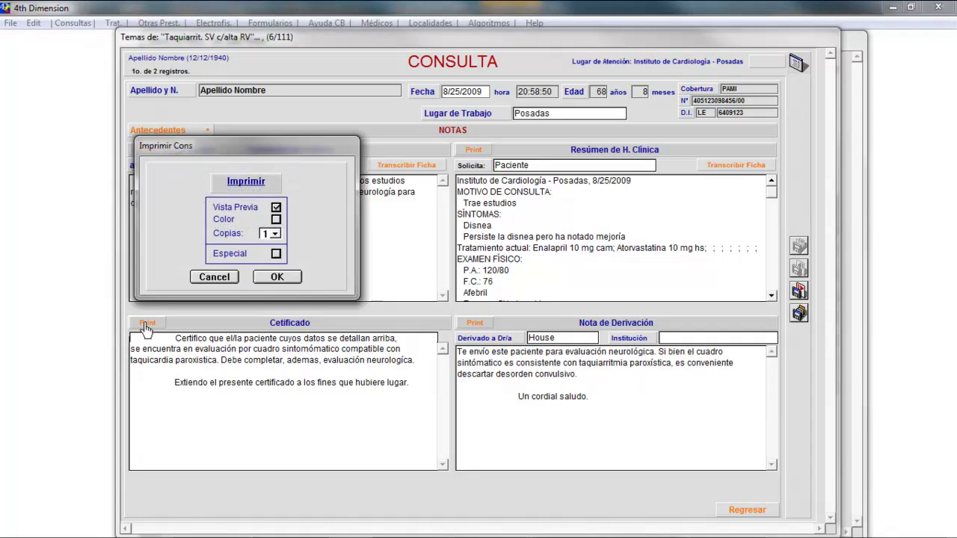
pyautogui.click(273, 277)
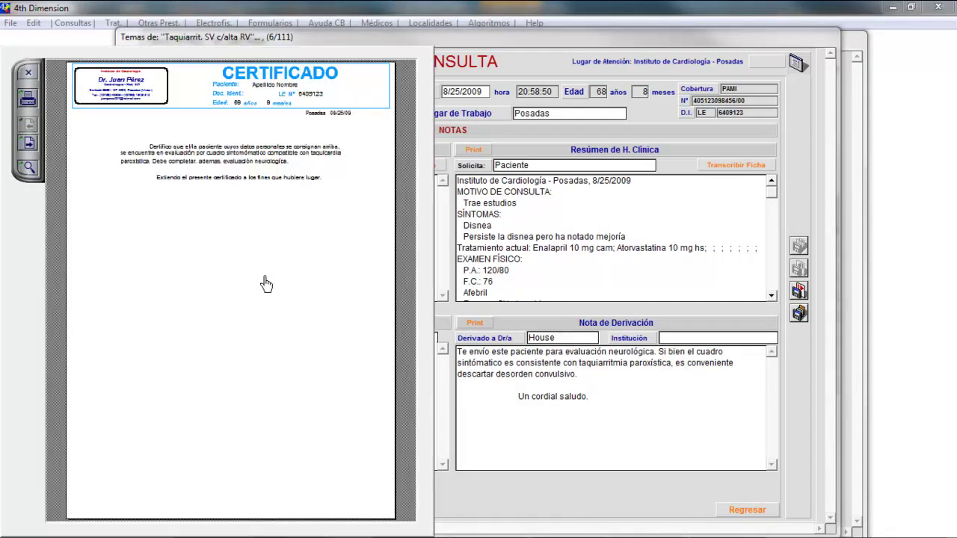
pyautogui.click(29, 75)
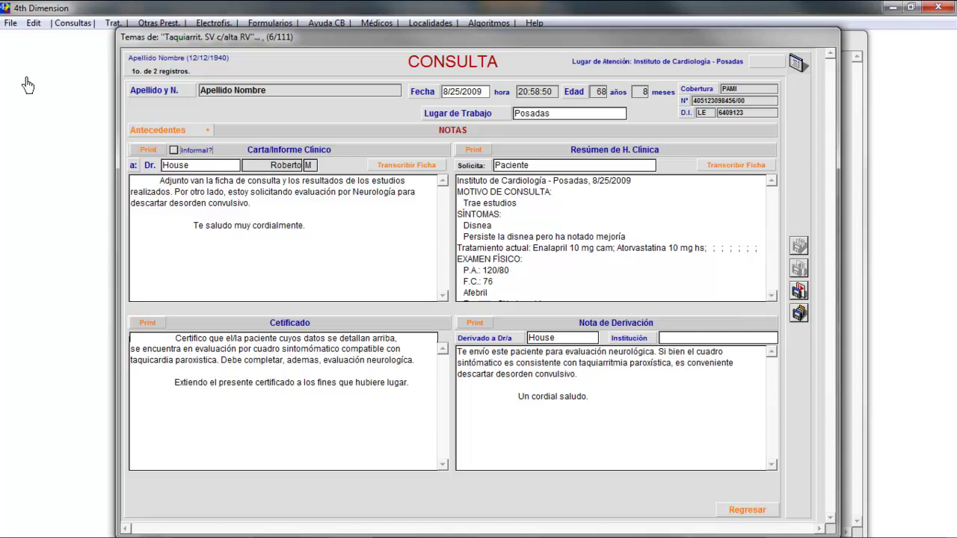
pyautogui.click(754, 513)
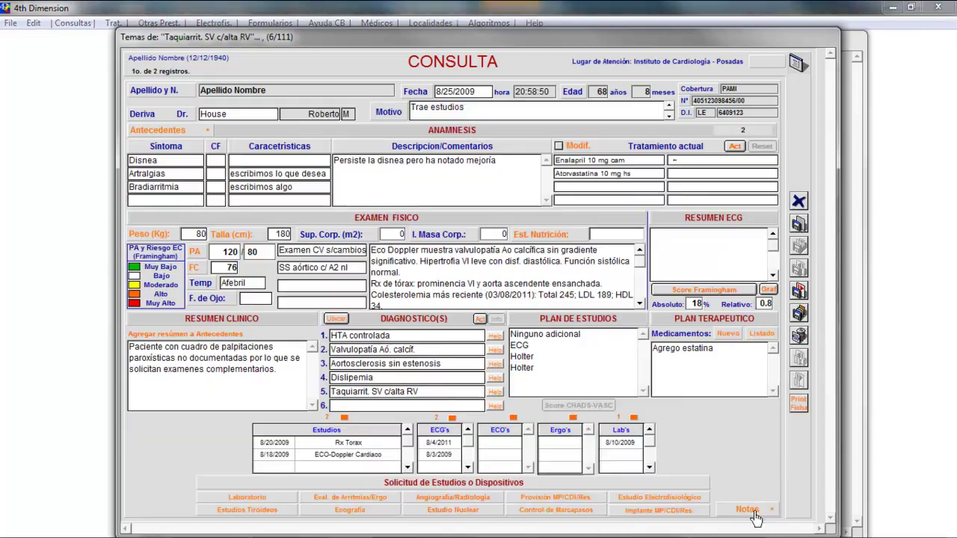